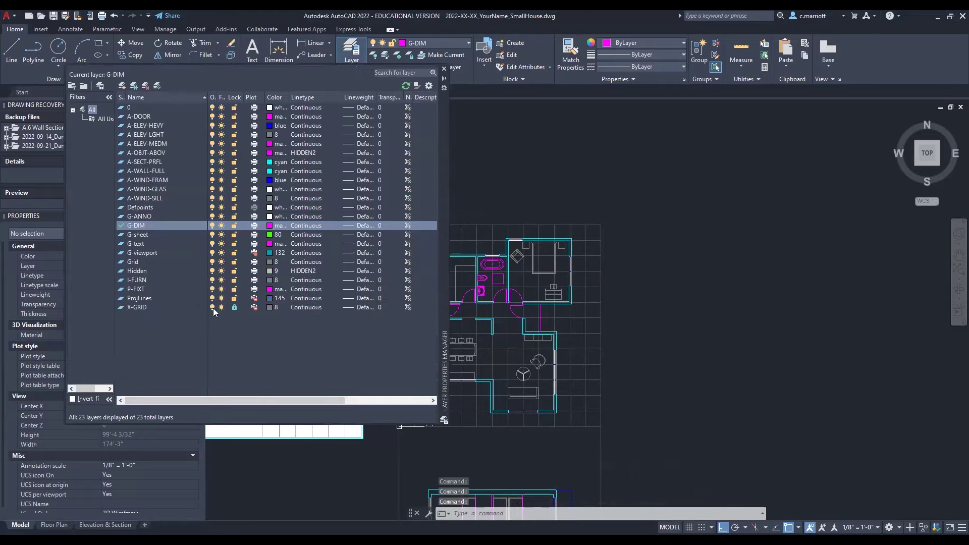
Step: Turn off the X-GRID layer and close the layer manager
{"action": "left_click", "coordinate": [212, 308]}
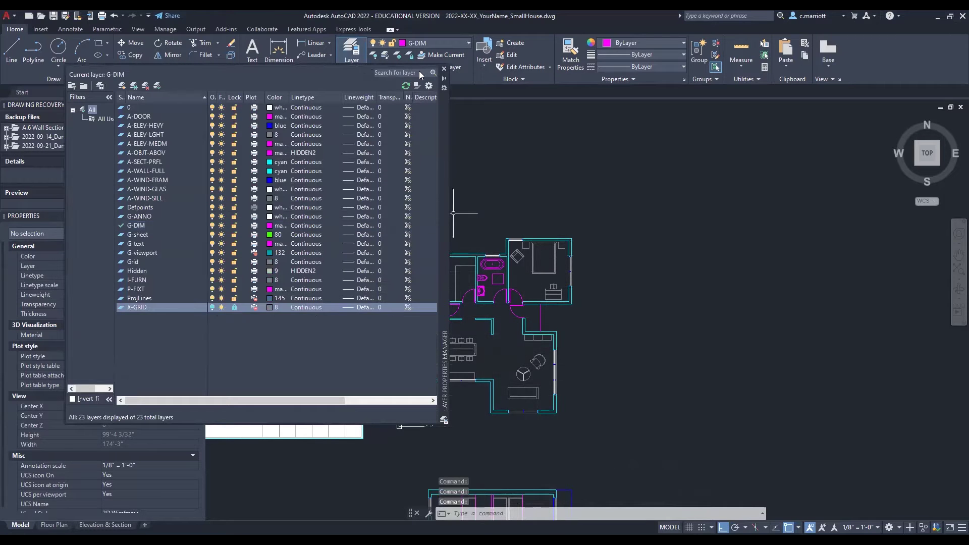
{"action": "left_click", "coordinate": [444, 69]}
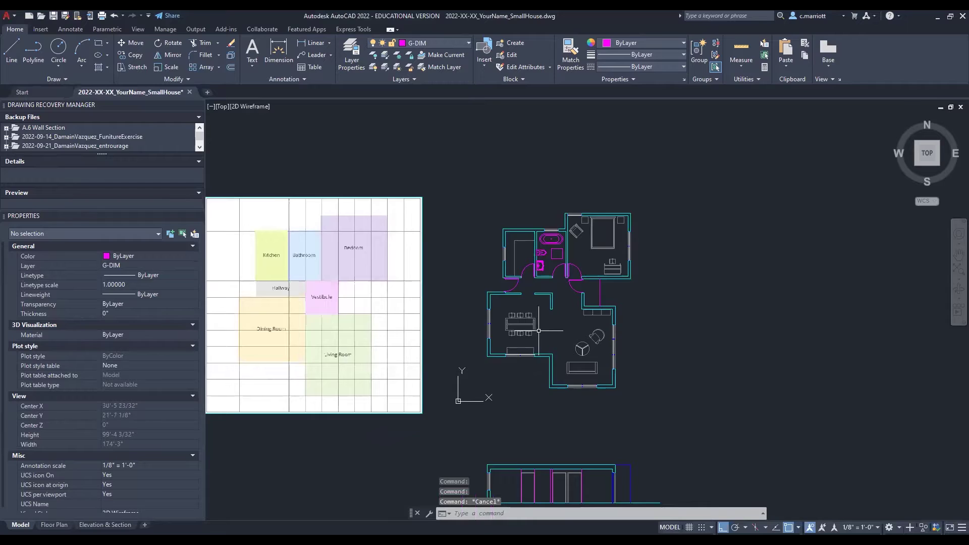
Step: Draw a rectangle around the floor plan's outermost wall faces and offset it outward twice at 36 inches to make dimension guides
{"action": "scroll", "coordinate": [545, 328], "scroll_direction": "up", "scroll_amount": 3}
{"action": "middle_click_drag", "start_coordinate": [590, 258], "coordinate": [541, 281]}
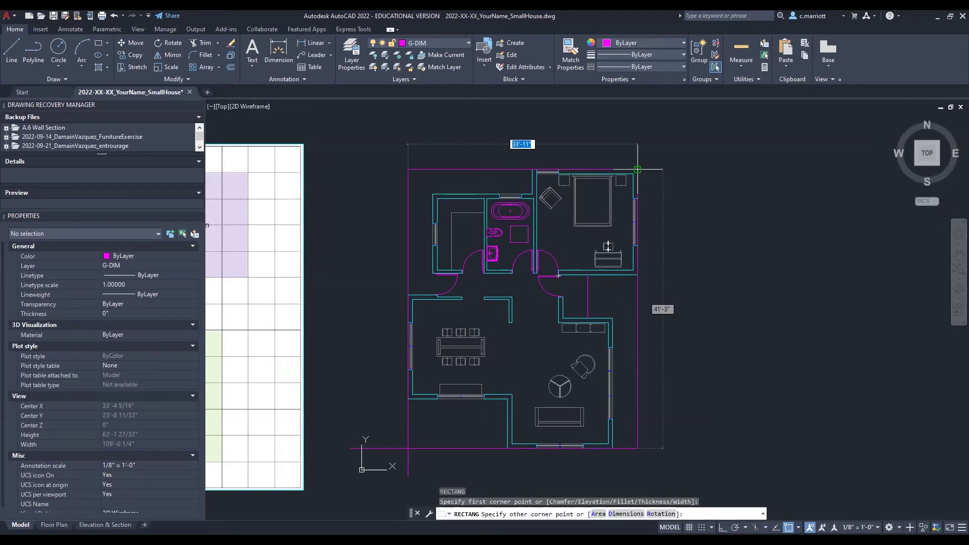
{"action": "left_click", "coordinate": [638, 169]}
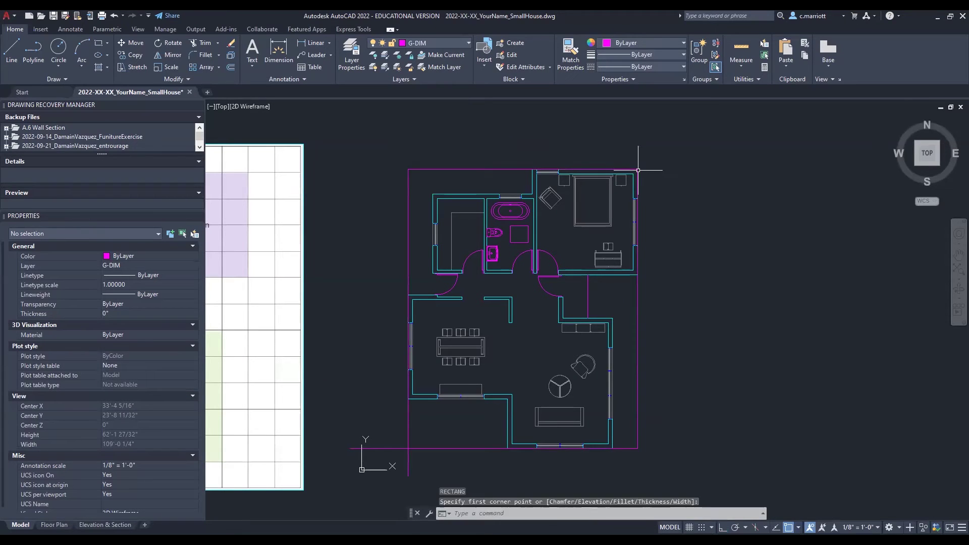
{"action": "type", "text": "o"}
{"action": "key", "text": "Return"}
{"action": "type", "text": "36"}
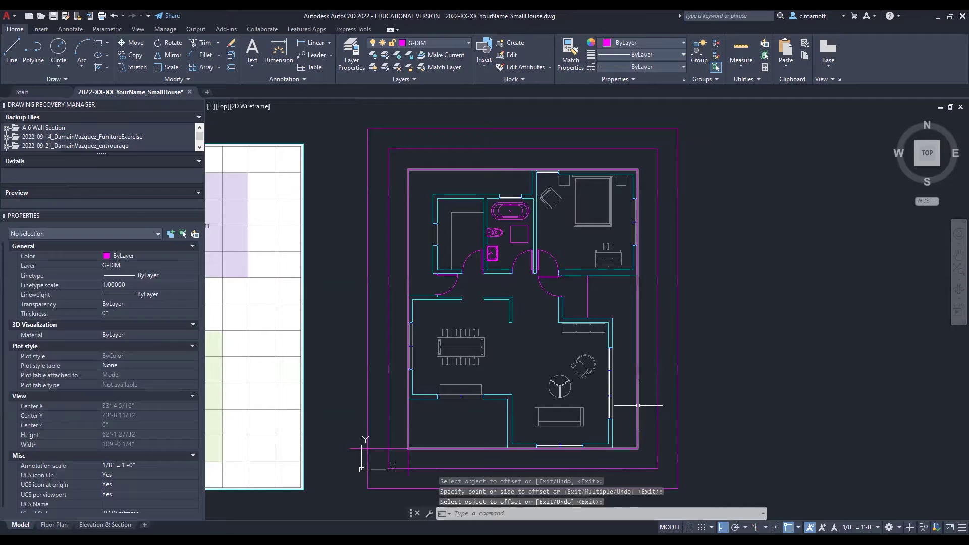
Step: Erase the original rectangle touching the walls and the two construction lines near the plan's lower-left corner
{"action": "left_click", "coordinate": [637, 430]}
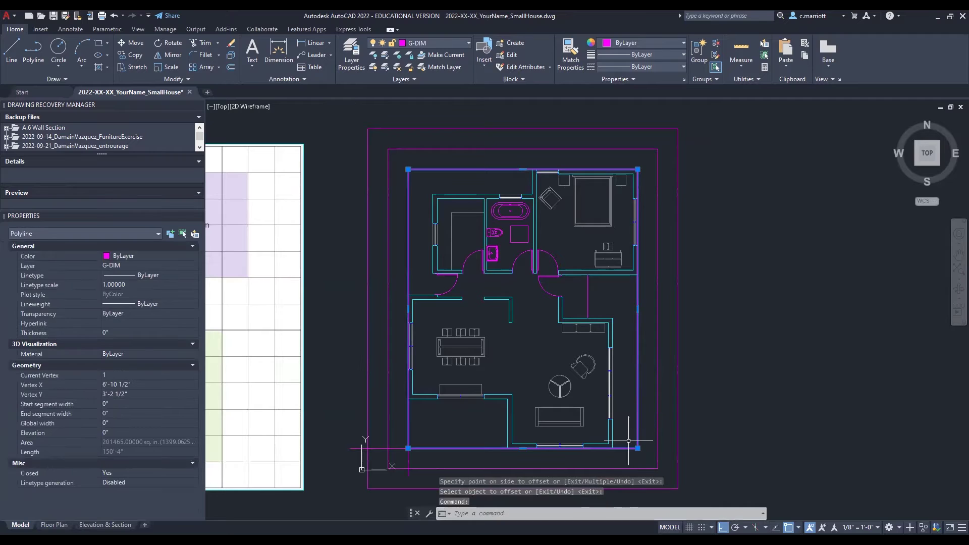
{"action": "type", "text": "e"}
{"action": "key", "text": "Return"}
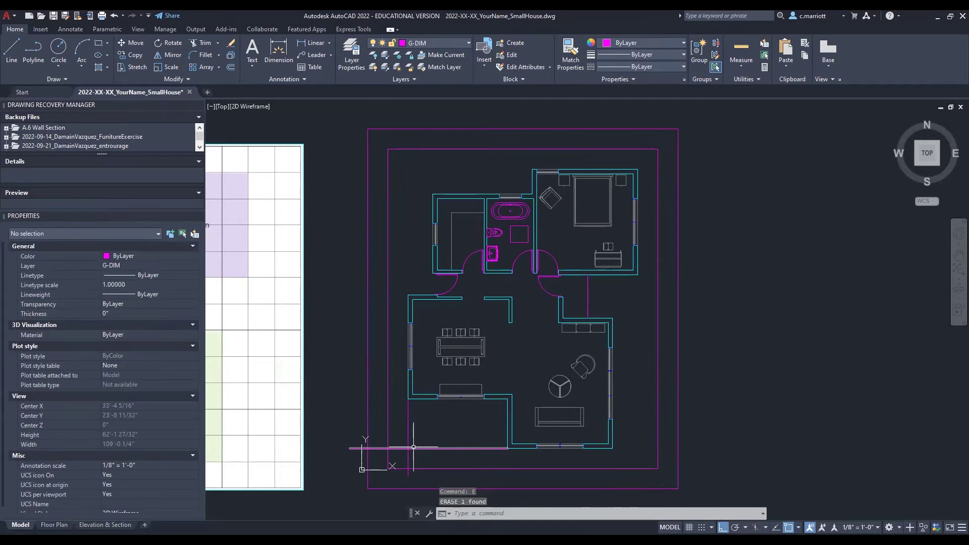
{"action": "left_click", "coordinate": [412, 448]}
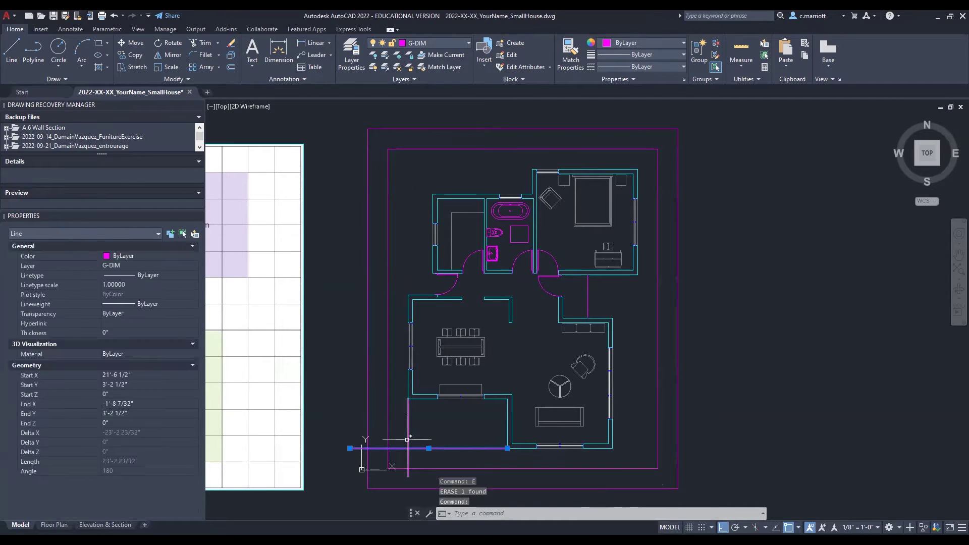
{"action": "left_click", "coordinate": [408, 437]}
{"action": "scroll", "coordinate": [407, 437], "scroll_direction": "down", "scroll_amount": 2}
{"action": "key", "text": "Escape"}
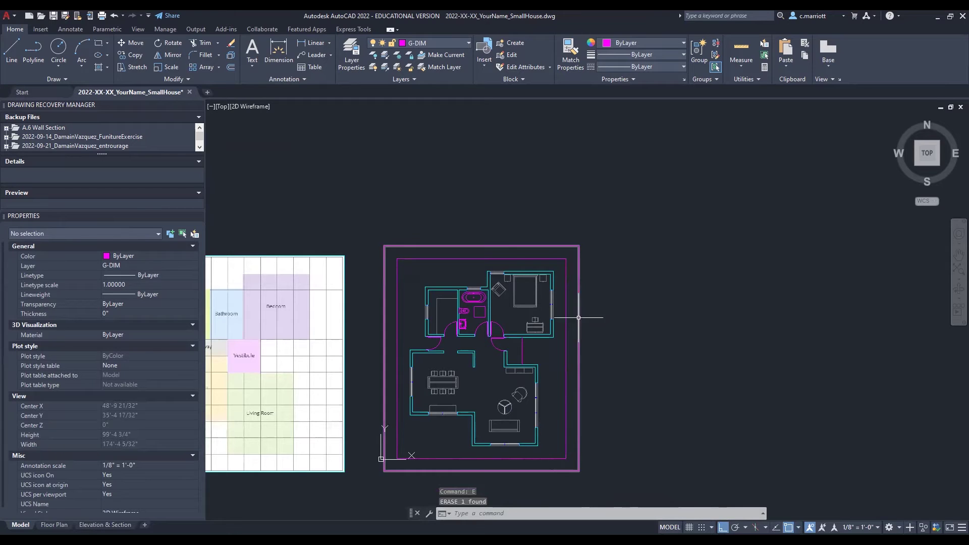
Step: Add linear dimensions for the plan's overall width above and overall height at its left side, placed on the outer guide rectangle
{"action": "scroll", "coordinate": [533, 273], "scroll_direction": "up", "scroll_amount": 4}
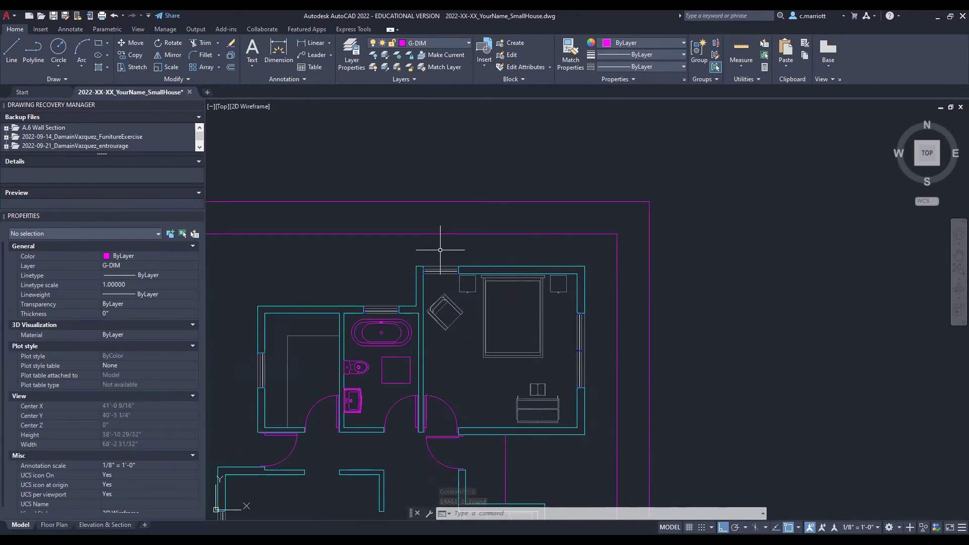
{"action": "scroll", "coordinate": [445, 250], "scroll_direction": "down", "scroll_amount": 2}
{"action": "mouse_move", "coordinate": [498, 262]}
{"action": "middle_mouse_down"}
{"action": "mouse_move", "coordinate": [567, 266]}
{"action": "mouse_move", "coordinate": [592, 248]}
{"action": "middle_mouse_up"}
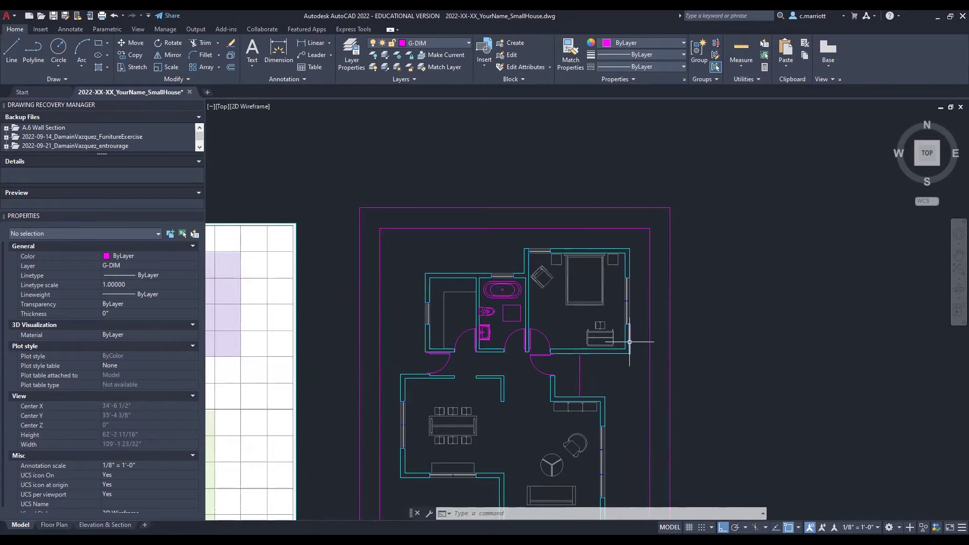
{"action": "left_click", "coordinate": [308, 43]}
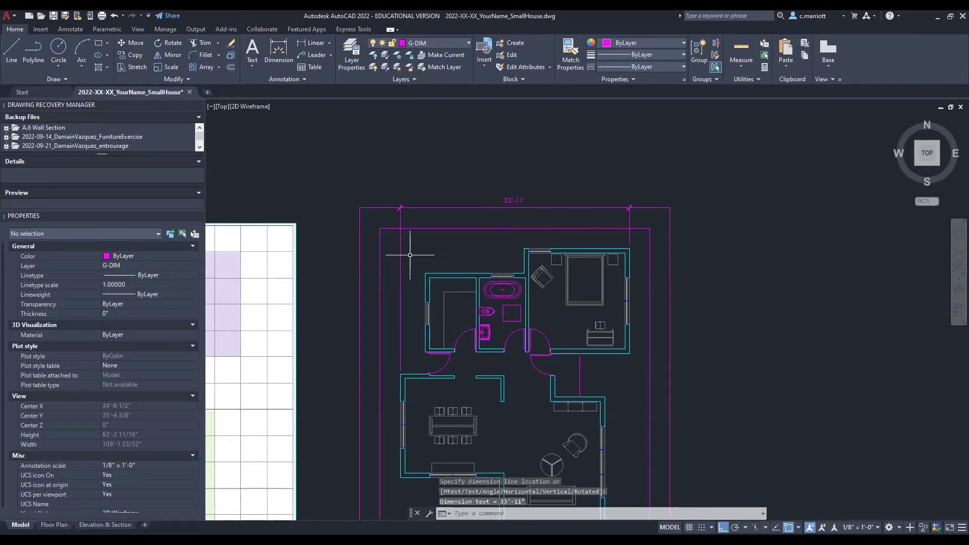
{"action": "middle_click_drag", "start_coordinate": [437, 243], "coordinate": [513, 175]}
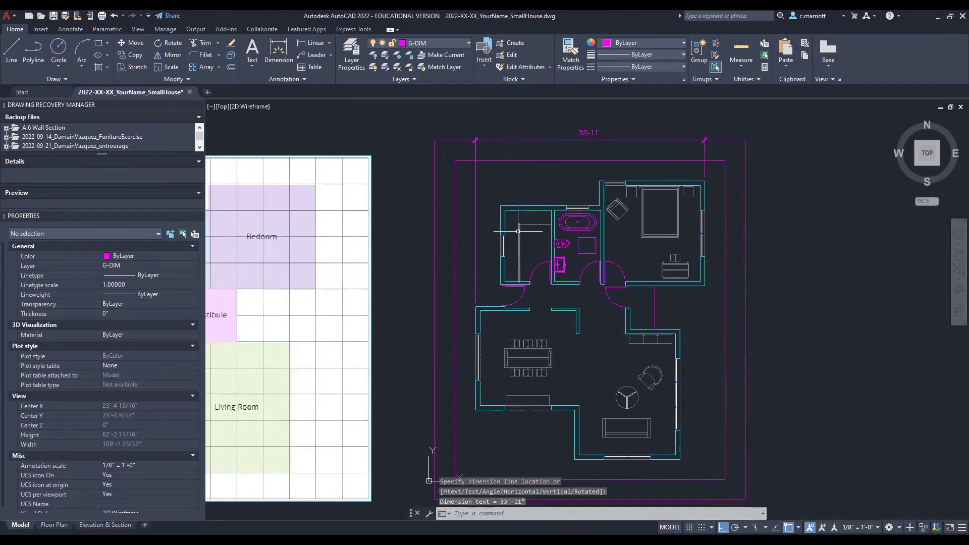
{"action": "key", "text": "Return"}
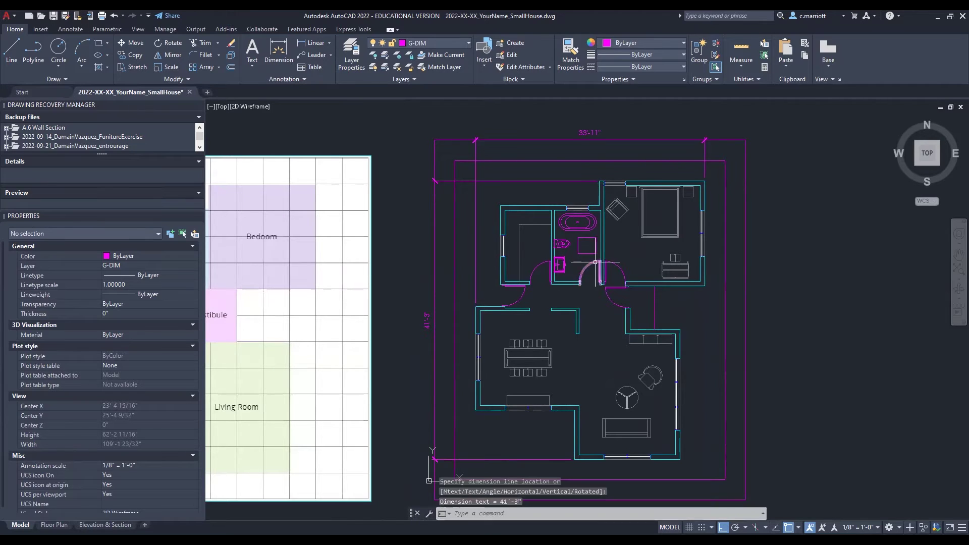
Step: Erase the outer guide rectangle around the floor plan
{"action": "middle_click_drag", "start_coordinate": [595, 262], "coordinate": [567, 292]}
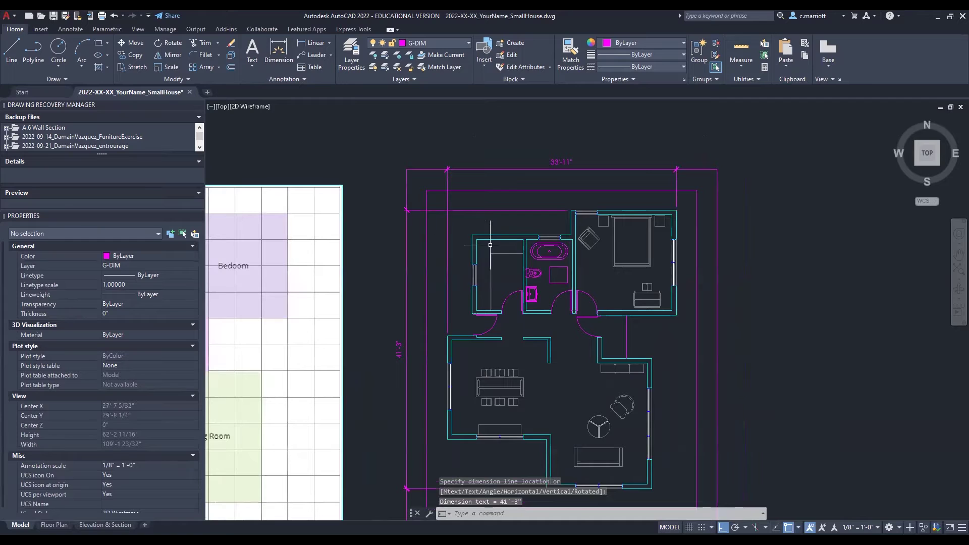
{"action": "left_click", "coordinate": [406, 171]}
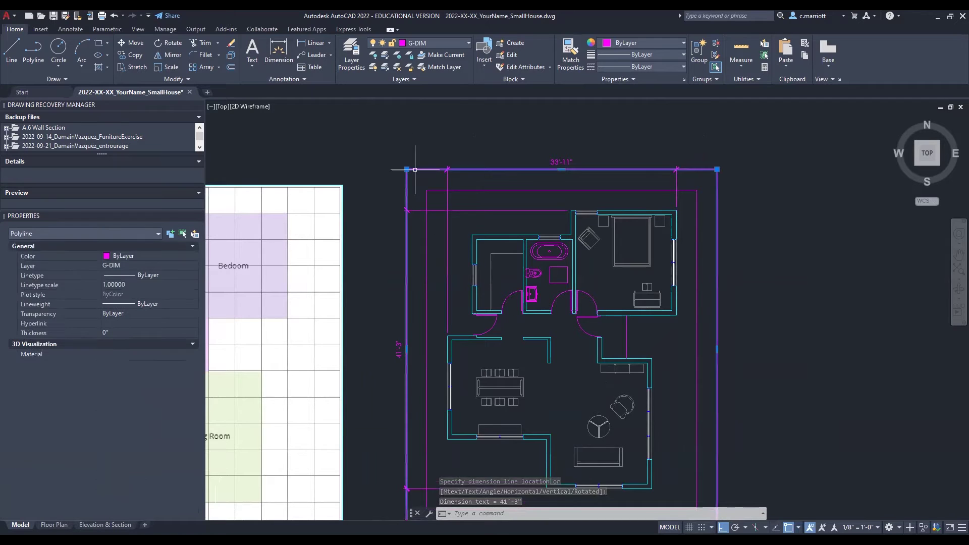
{"action": "type", "text": "E"}
{"action": "key", "text": "Return"}
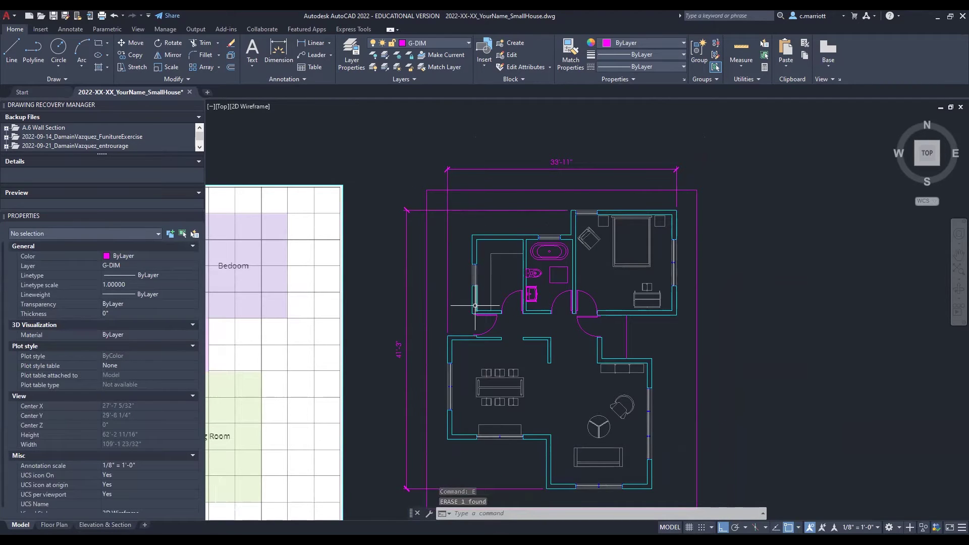
Step: Add linear dimensions for the top wall segments and the upper left-side wall segments along the inner guide rectangle
{"action": "scroll", "coordinate": [580, 230], "scroll_direction": "up", "scroll_amount": 5}
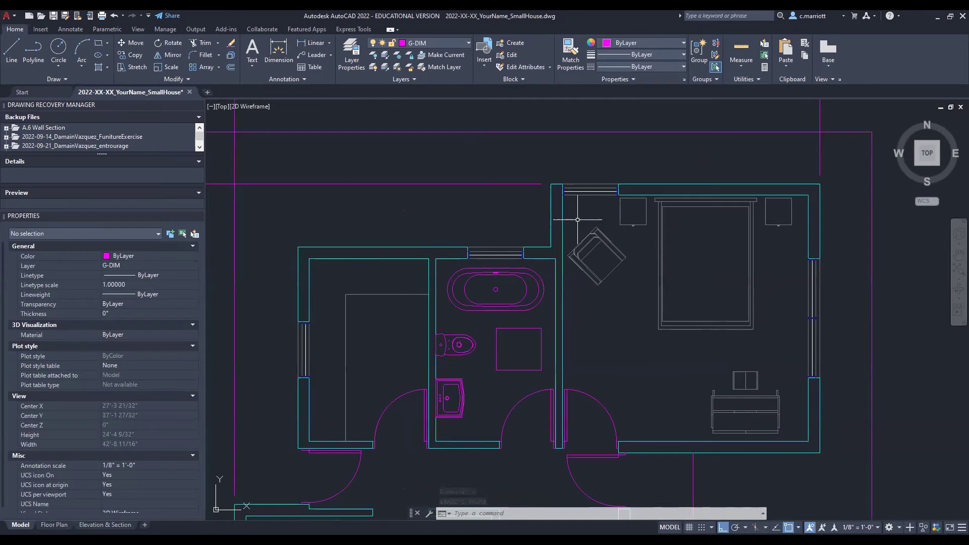
{"action": "scroll", "coordinate": [621, 222], "scroll_direction": "down", "scroll_amount": 5}
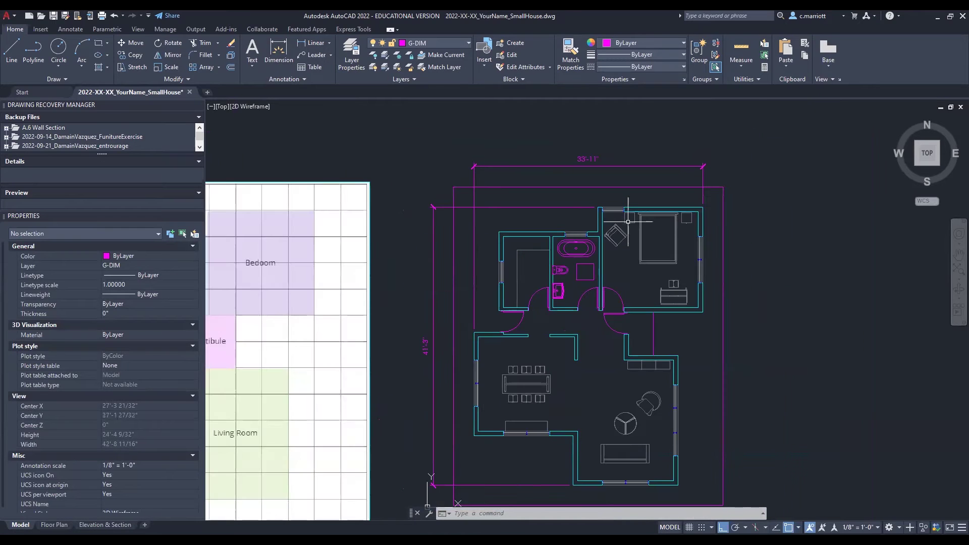
{"action": "left_click", "coordinate": [313, 42]}
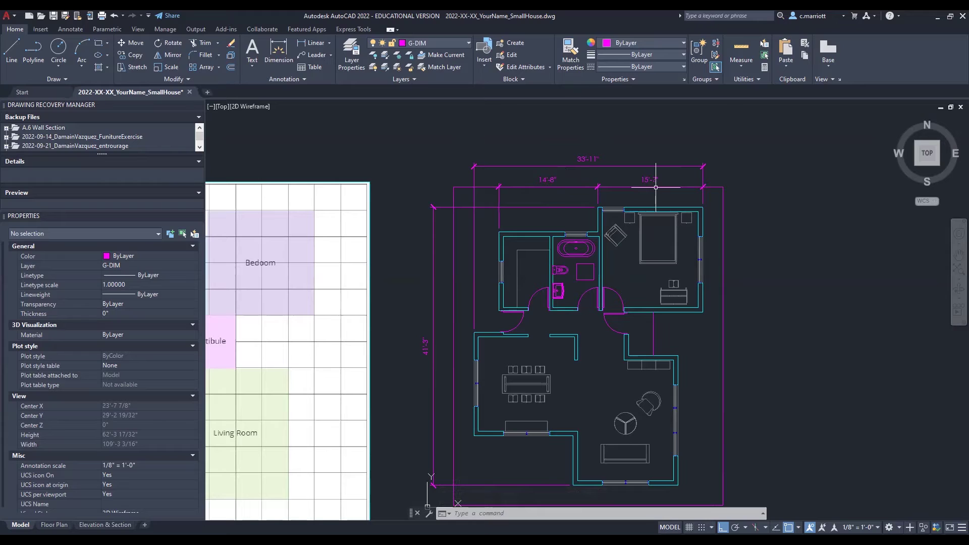
{"action": "mouse_move", "coordinate": [655, 187]}
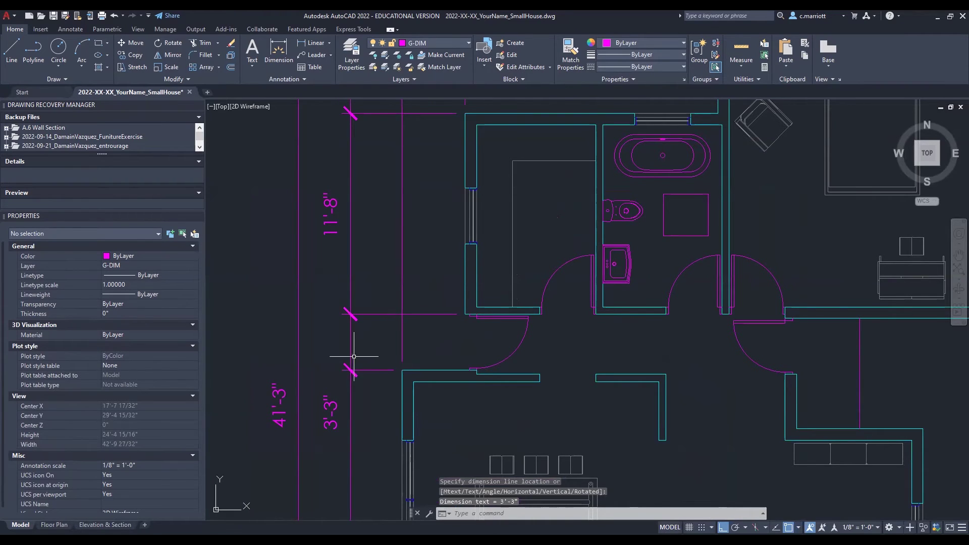
Step: Move the text of the 3'-3" dimension on the plan's left side up between its two tick marks
{"action": "scroll", "coordinate": [369, 385], "scroll_direction": "down", "scroll_amount": 2}
{"action": "middle_click_drag", "start_coordinate": [356, 403], "coordinate": [370, 338]}
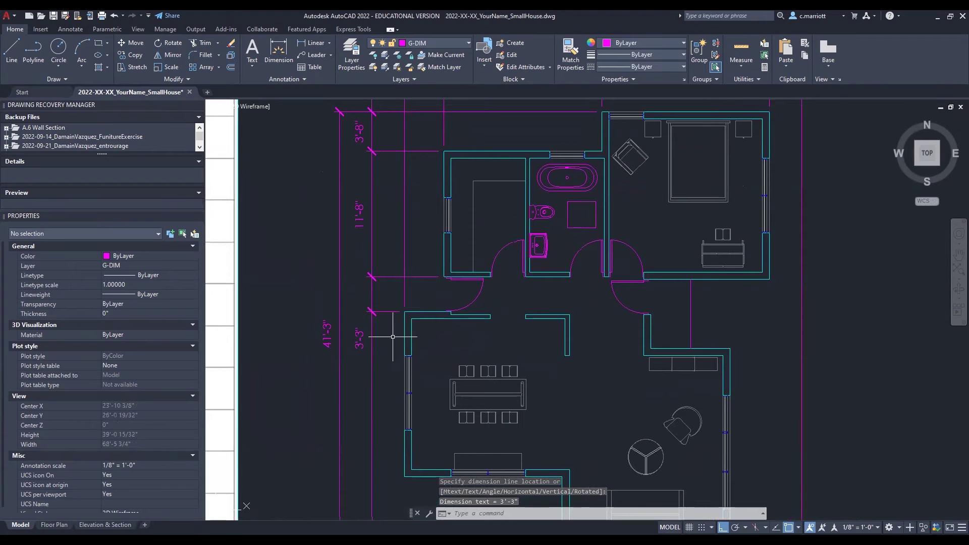
{"action": "left_click", "coordinate": [797, 527]}
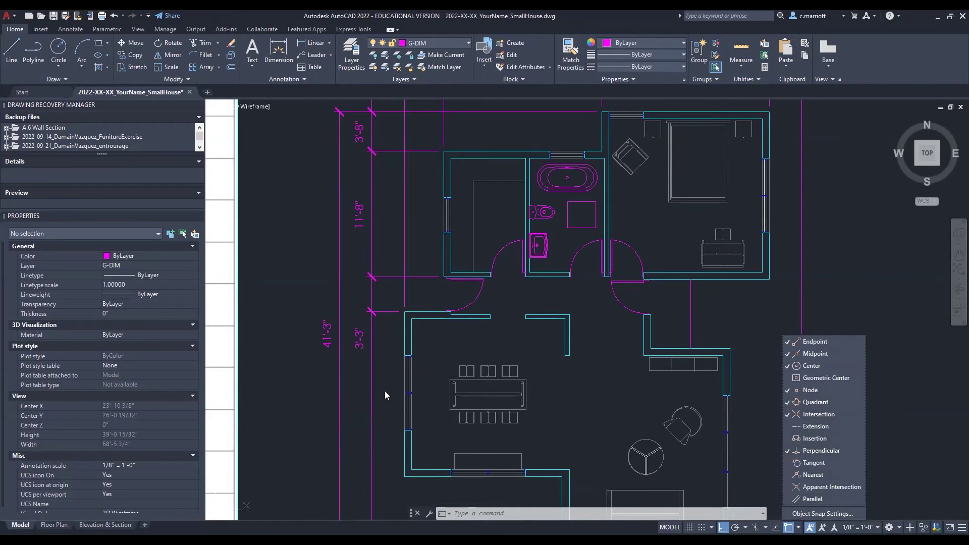
{"action": "left_click", "coordinate": [383, 374]}
{"action": "scroll", "coordinate": [303, 318], "scroll_direction": "up", "scroll_amount": 4}
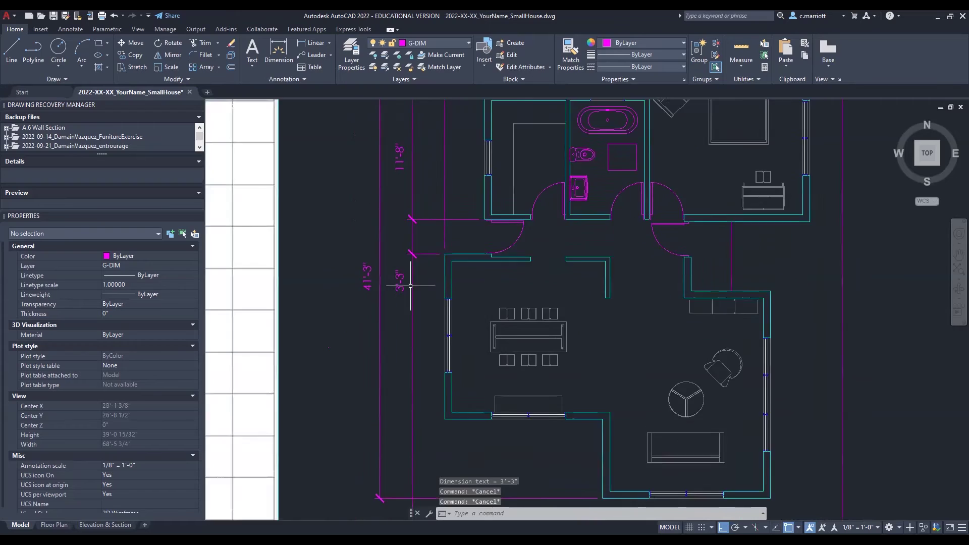
{"action": "left_click", "coordinate": [453, 367]}
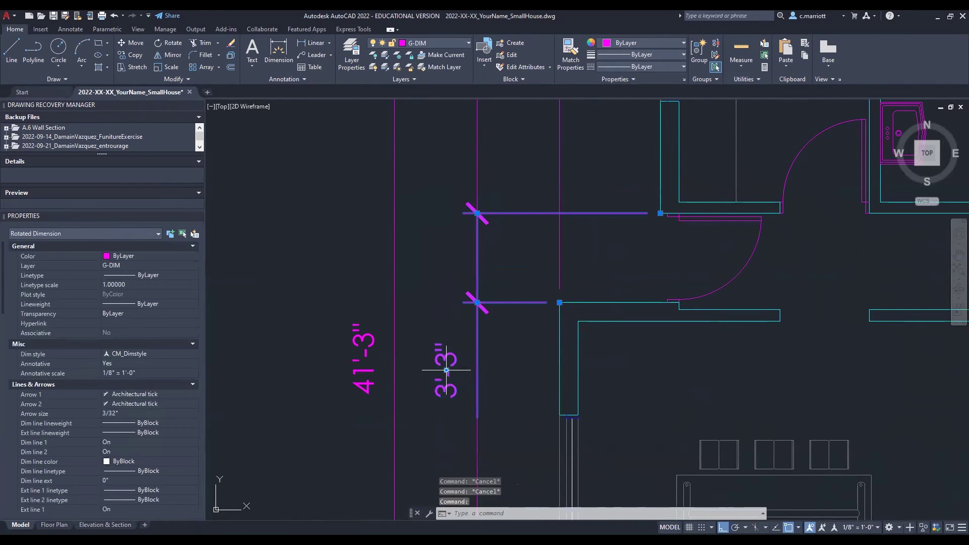
{"action": "left_click", "coordinate": [446, 370]}
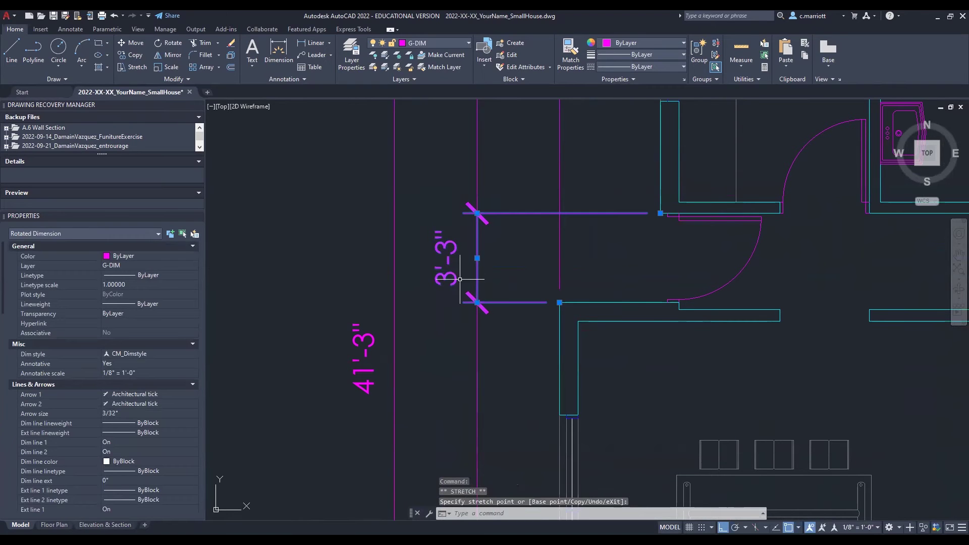
{"action": "left_click", "coordinate": [447, 258]}
{"action": "key", "text": "Escape"}
Step: Add linear dimensions for the remaining left-side wall segments and for the bottom and right-side segments along the inner guide rectangle
{"action": "scroll", "coordinate": [460, 320], "scroll_direction": "down", "scroll_amount": 3}
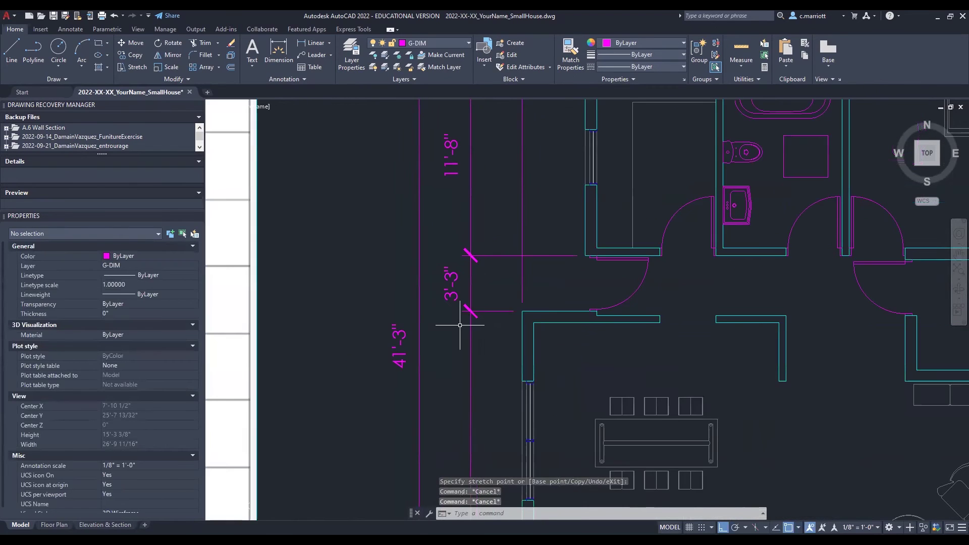
{"action": "scroll", "coordinate": [458, 276], "scroll_direction": "down", "scroll_amount": 3}
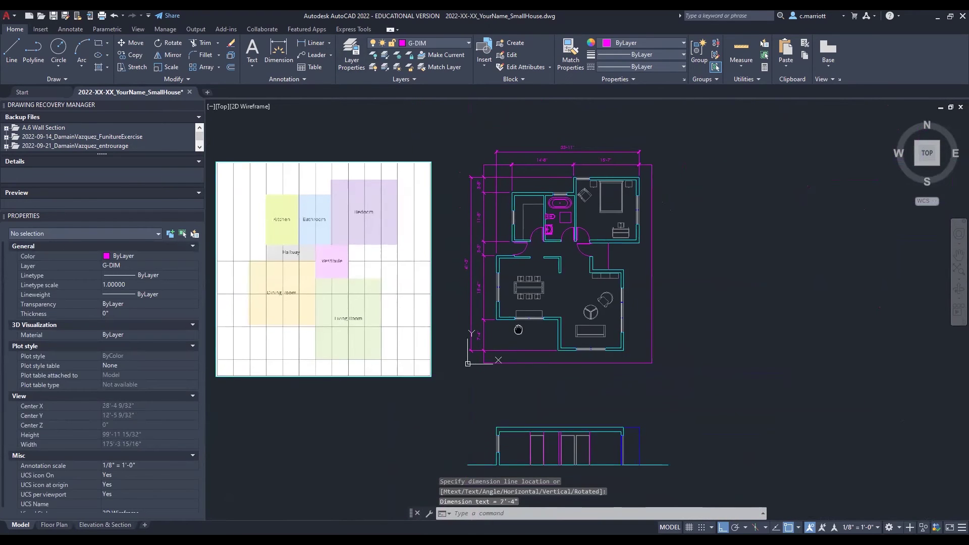
{"action": "scroll", "coordinate": [530, 301], "scroll_direction": "down", "scroll_amount": 2}
{"action": "scroll", "coordinate": [513, 399], "scroll_direction": "up", "scroll_amount": 3}
{"action": "scroll", "coordinate": [465, 284], "scroll_direction": "down", "scroll_amount": 1}
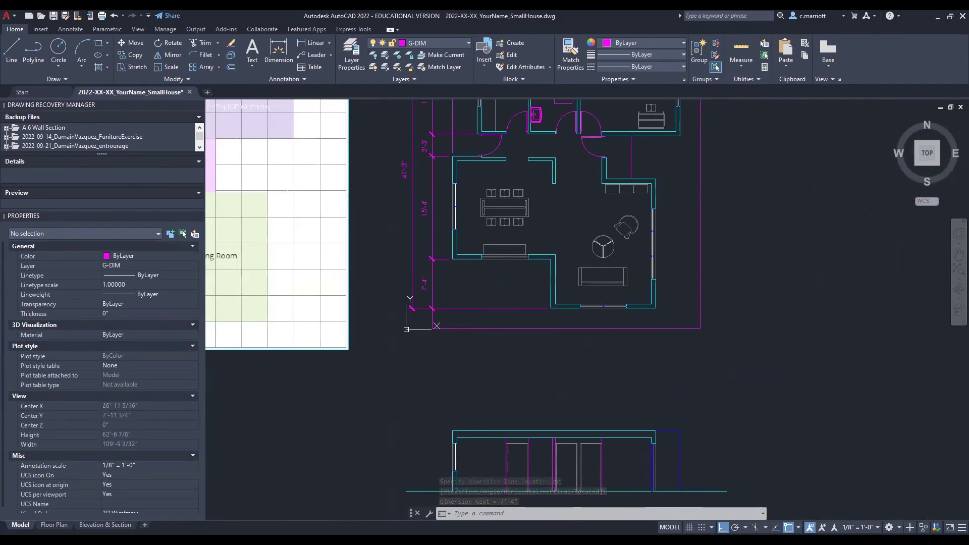
{"action": "left_click", "coordinate": [313, 43]}
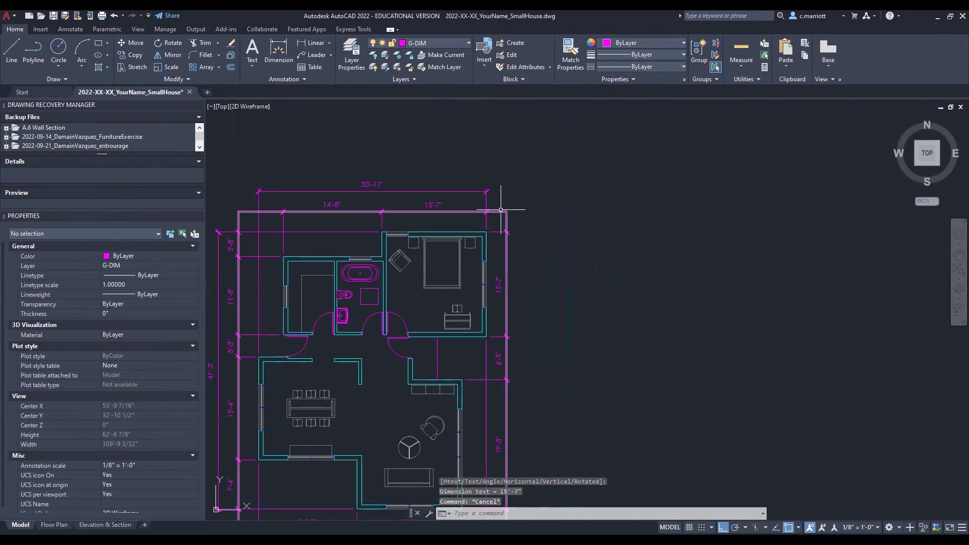
Step: Erase the inner guide rectangle around the floor plan
{"action": "left_click", "coordinate": [506, 203]}
{"action": "left_click", "coordinate": [496, 215]}
{"action": "type", "text": "e"}
{"action": "key", "text": "space"}
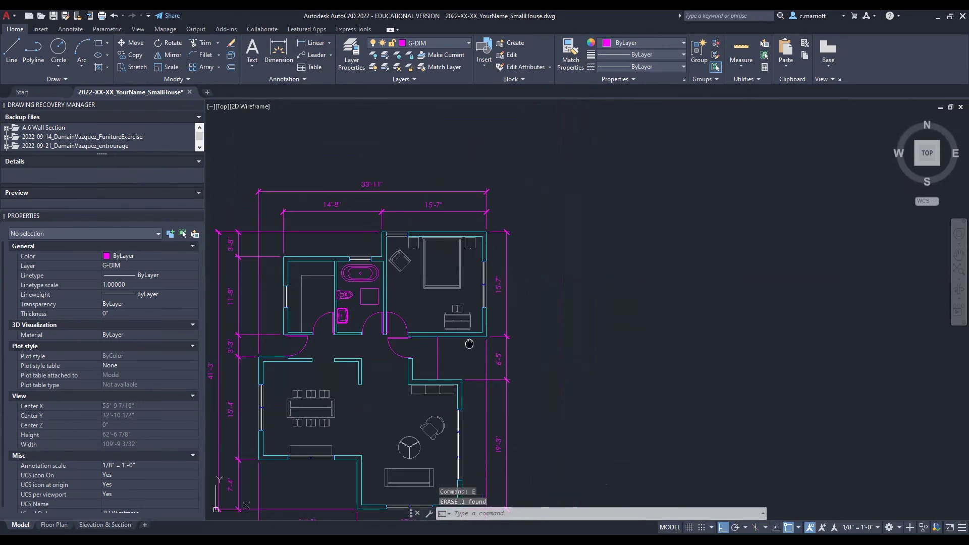
{"action": "middle_click_drag", "start_coordinate": [467, 343], "coordinate": [576, 301]}
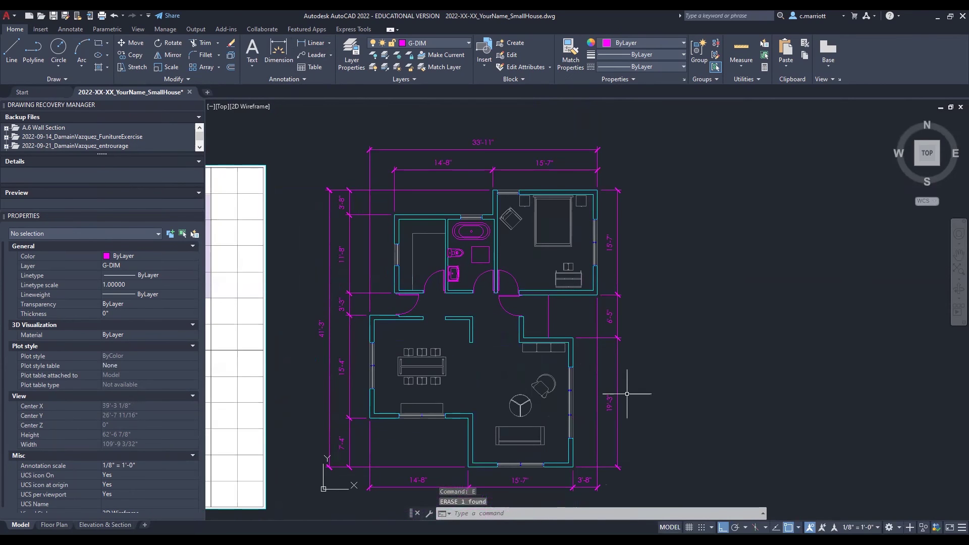
{"action": "key", "text": "Escape"}
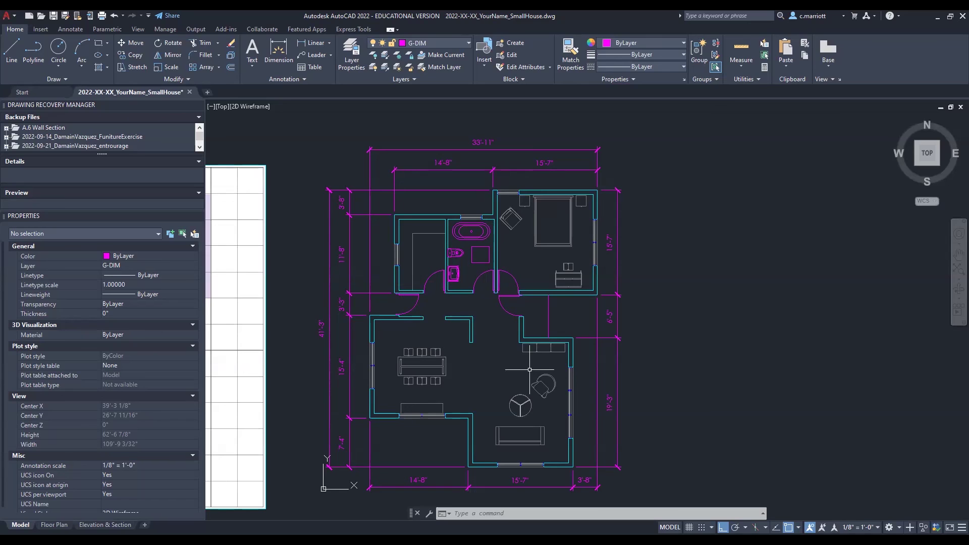
{"action": "middle_click_drag", "start_coordinate": [500, 380], "coordinate": [566, 376]}
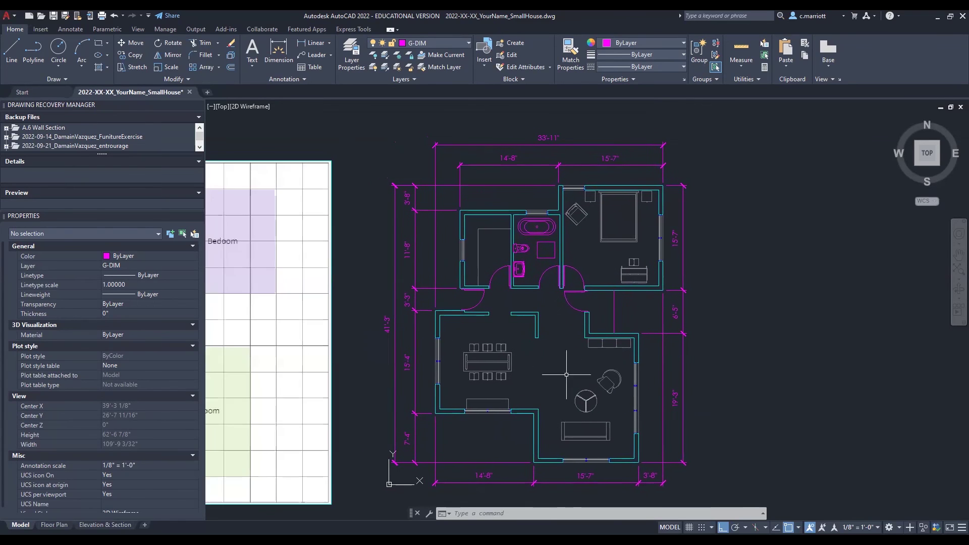
{"action": "scroll", "coordinate": [701, 403], "scroll_direction": "down", "scroll_amount": 1}
{"action": "scroll", "coordinate": [718, 398], "scroll_direction": "up", "scroll_amount": 1}
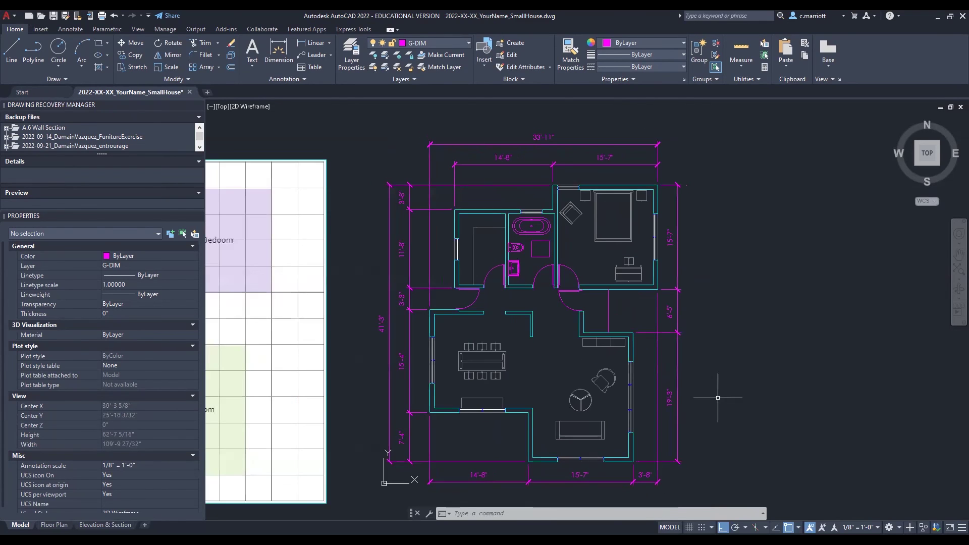